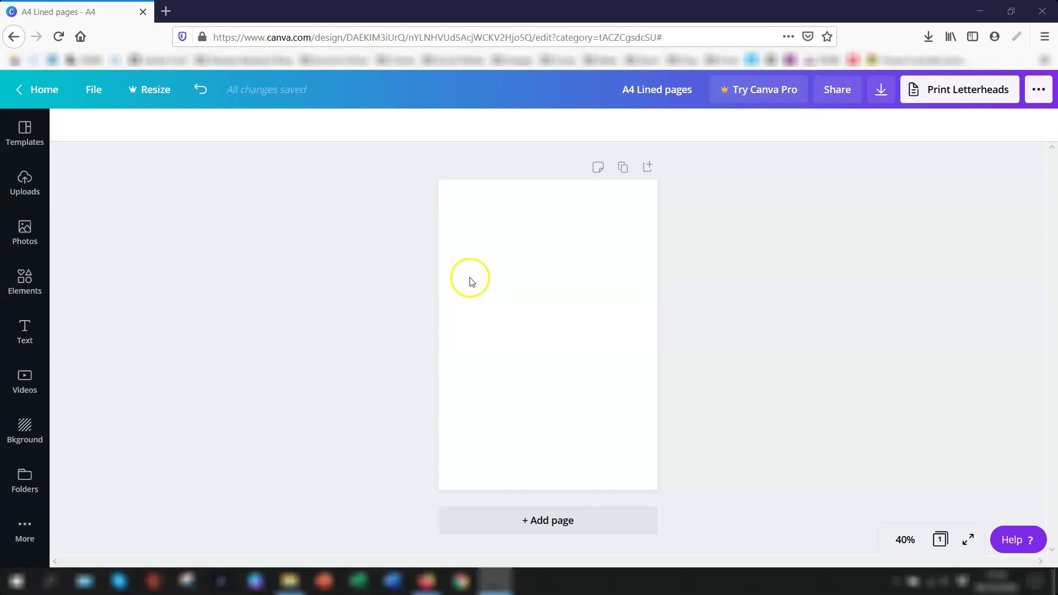
Search backgrounds for 'lined' and apply the cream lined-paper background to page 1.
left_click(24, 433)
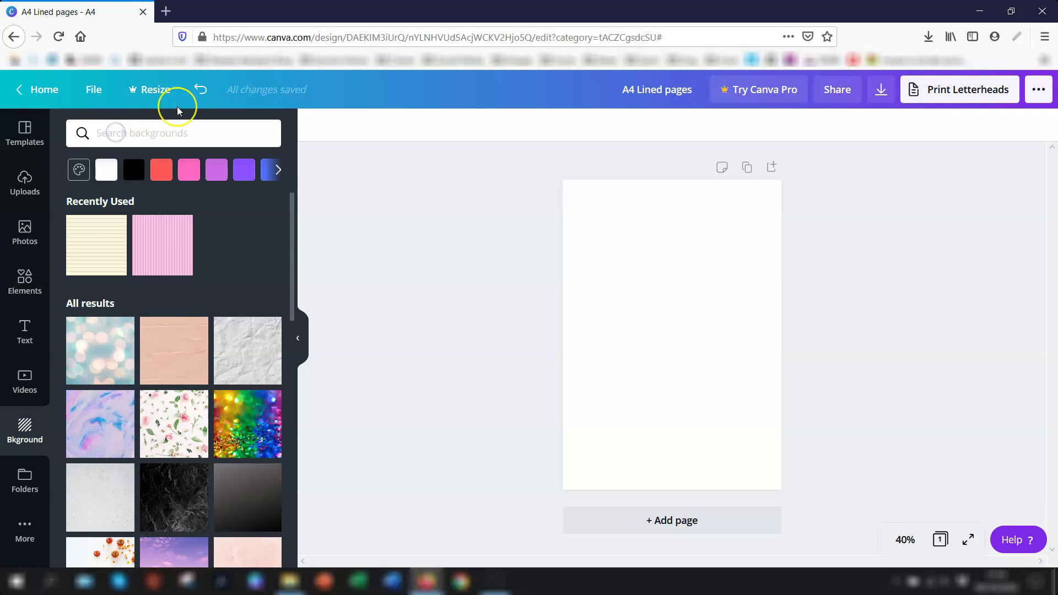
type("lined")
key("Return")
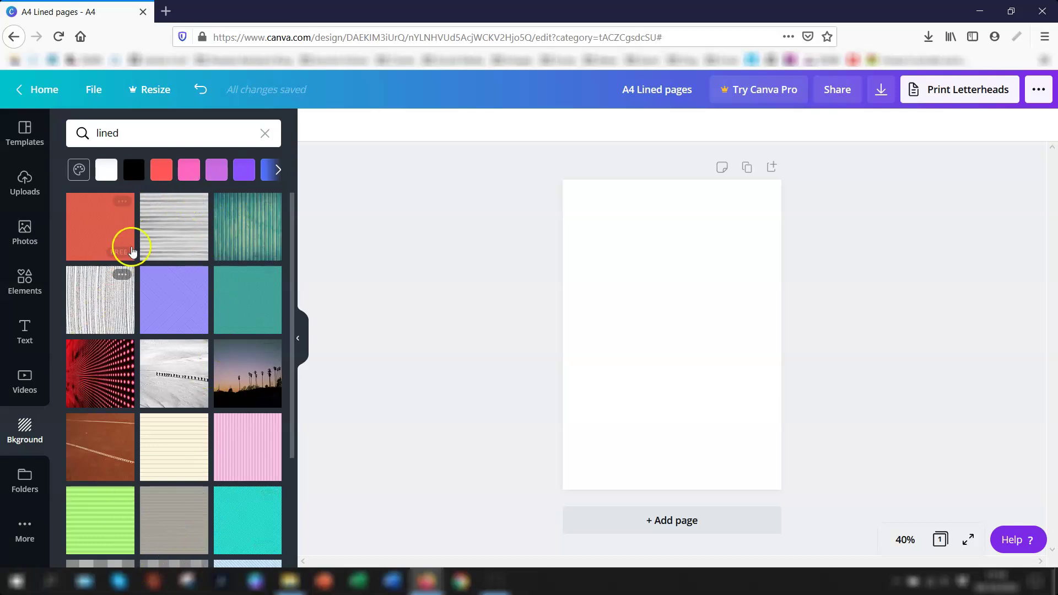
scroll(231, 259, "down", 2)
scroll(231, 248, "up", 2)
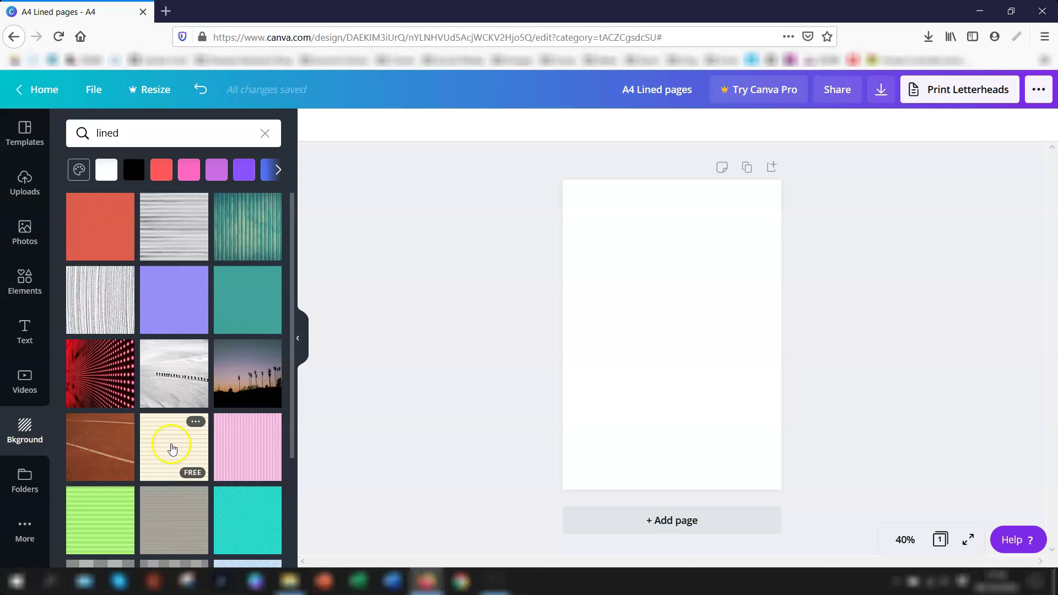
left_click(172, 449)
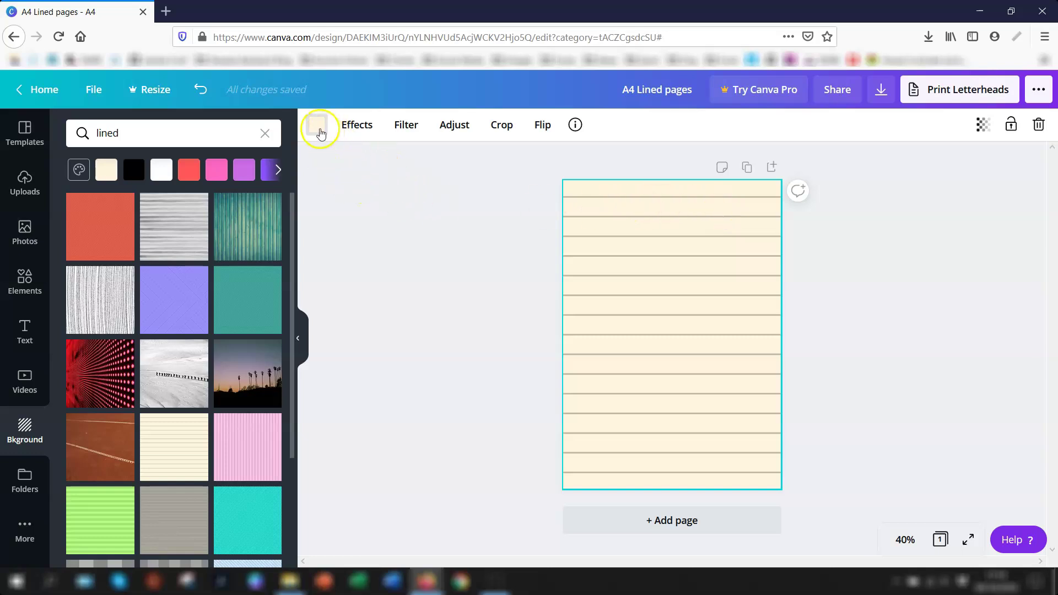
Recolour the lined-paper background to white from Default colours, then deselect the page.
left_click(318, 127)
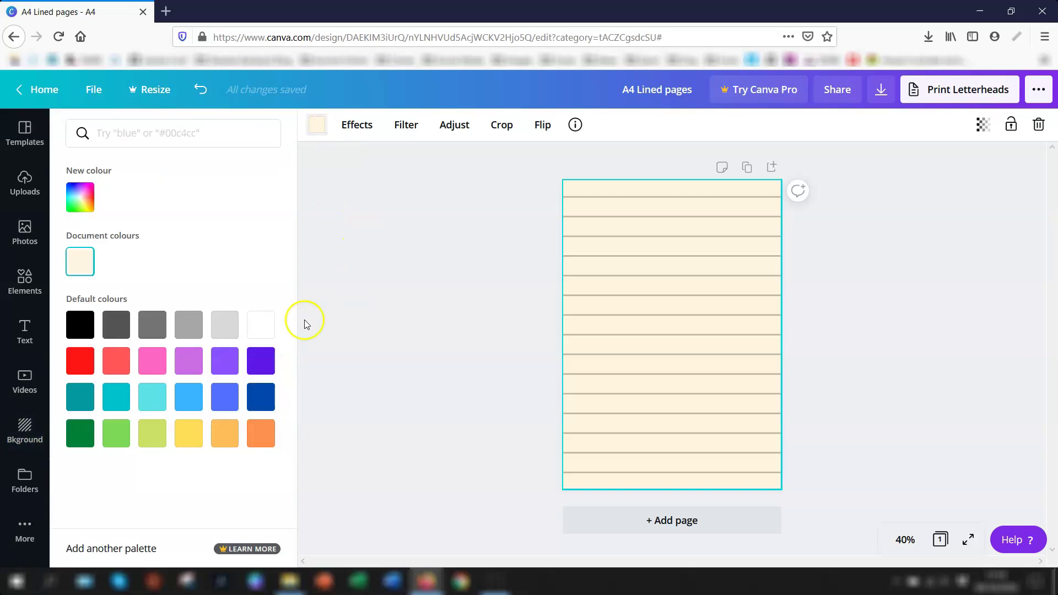
left_click(261, 324)
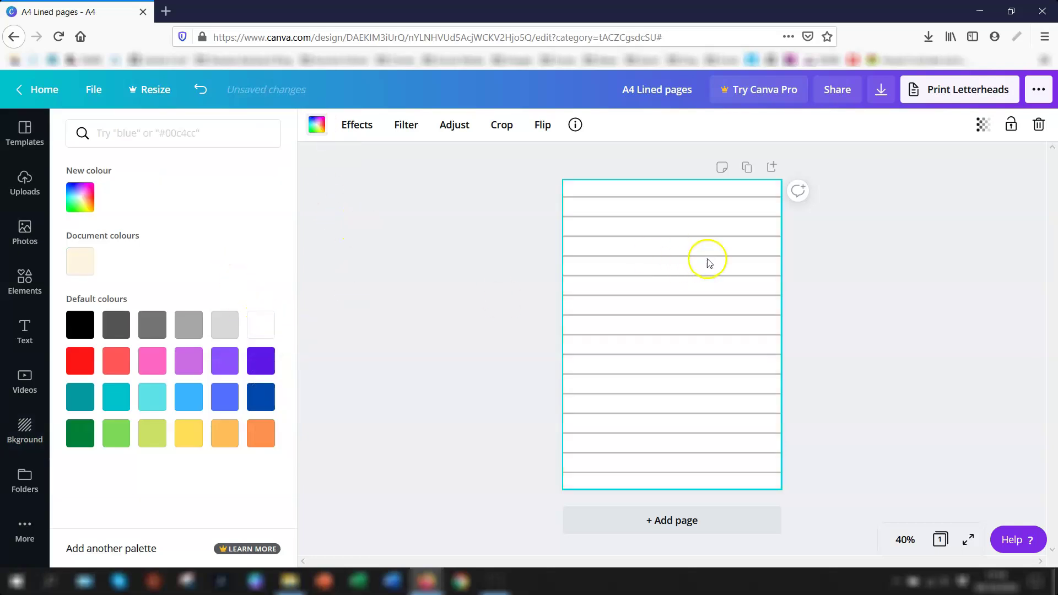
left_click(838, 234)
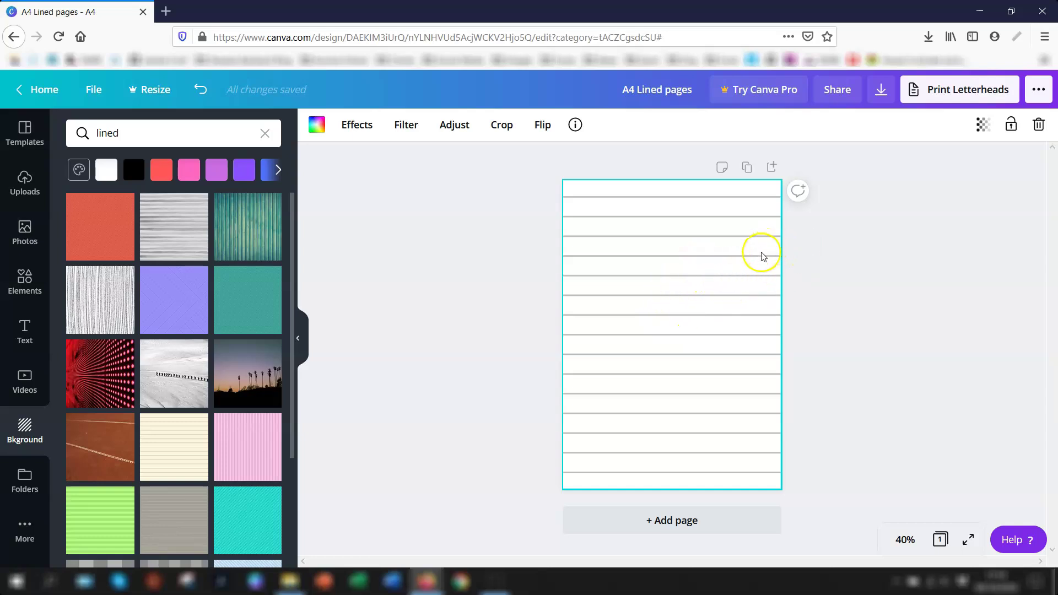
left_click(830, 259)
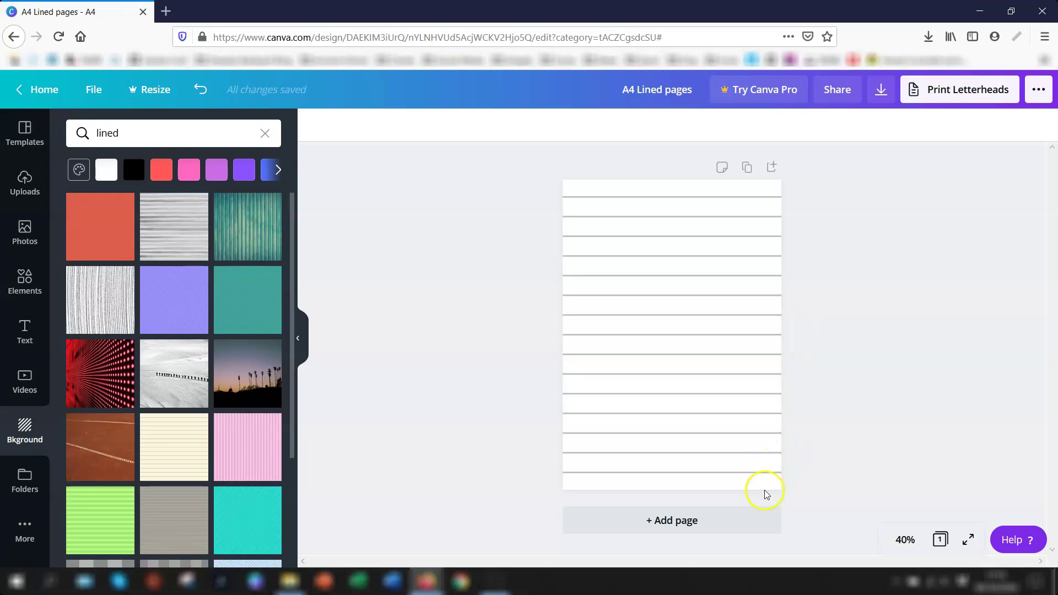
Add a blank page 2, hide the side panel, and insert a horizontal line with L.
left_click(665, 525)
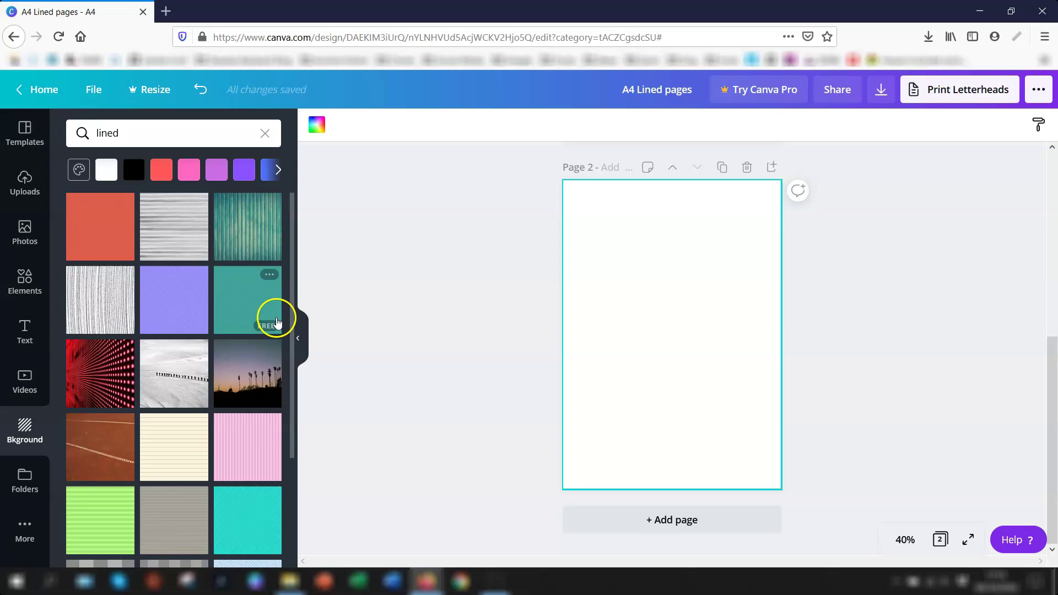
left_click(298, 337)
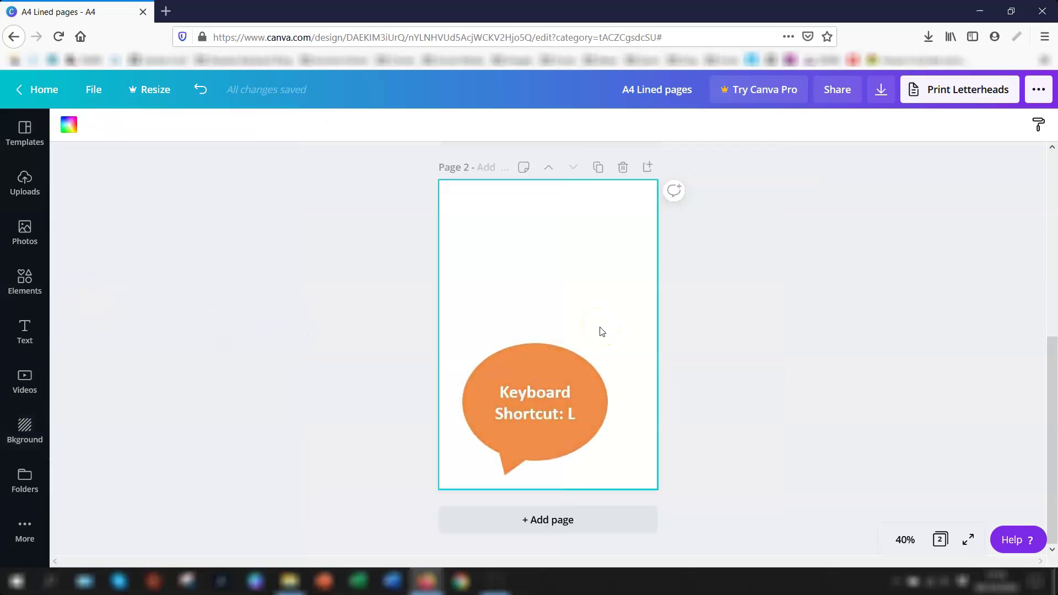
key("l")
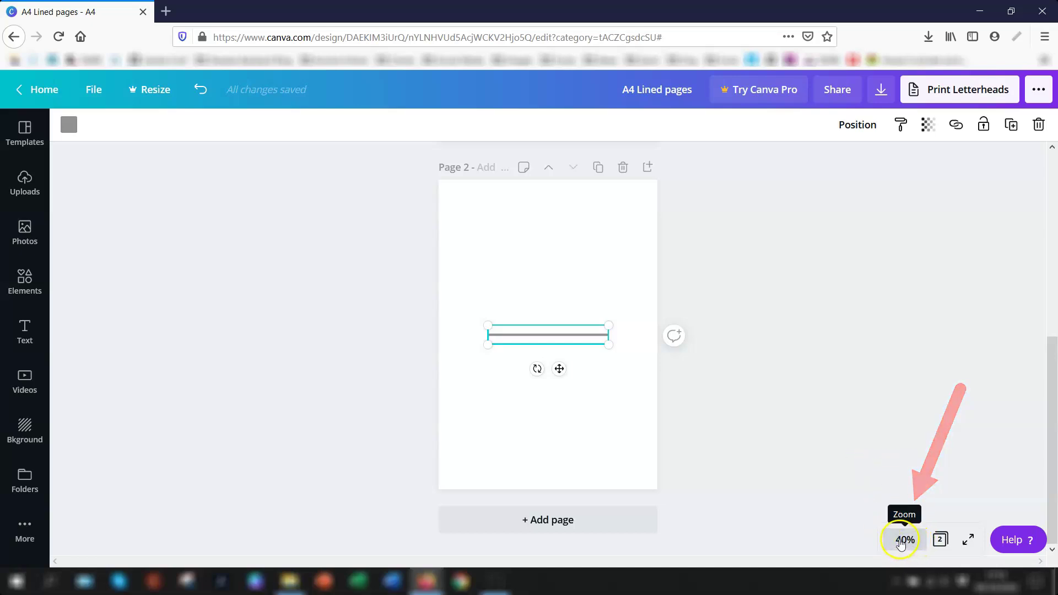
At 100% zoom, drag the page-2 line's end handles until it is 16.8 wide.
left_click(901, 543)
left_click(895, 324)
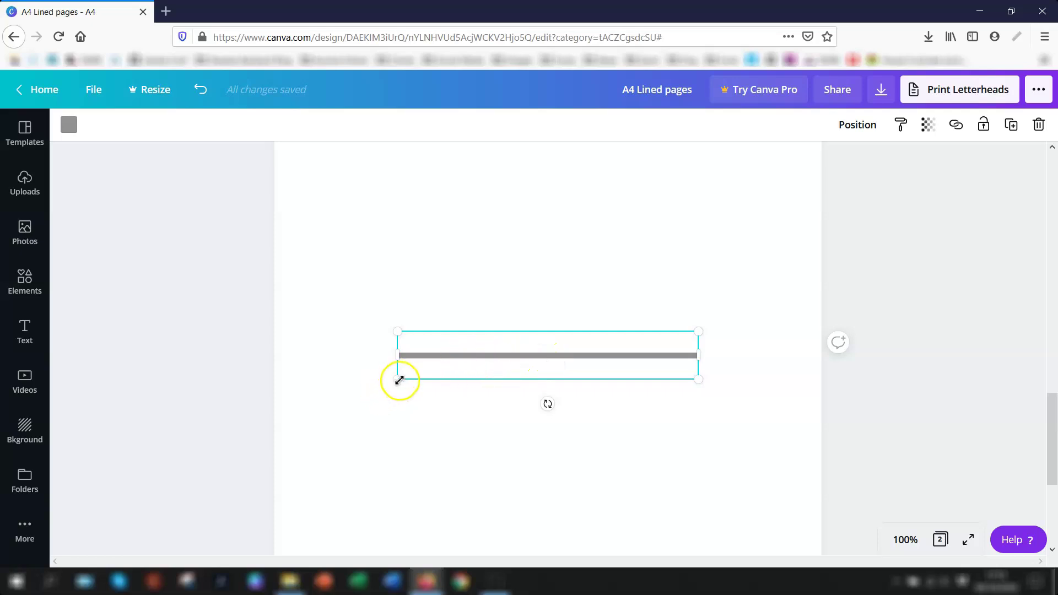
left_click_drag(398, 381, 610, 331)
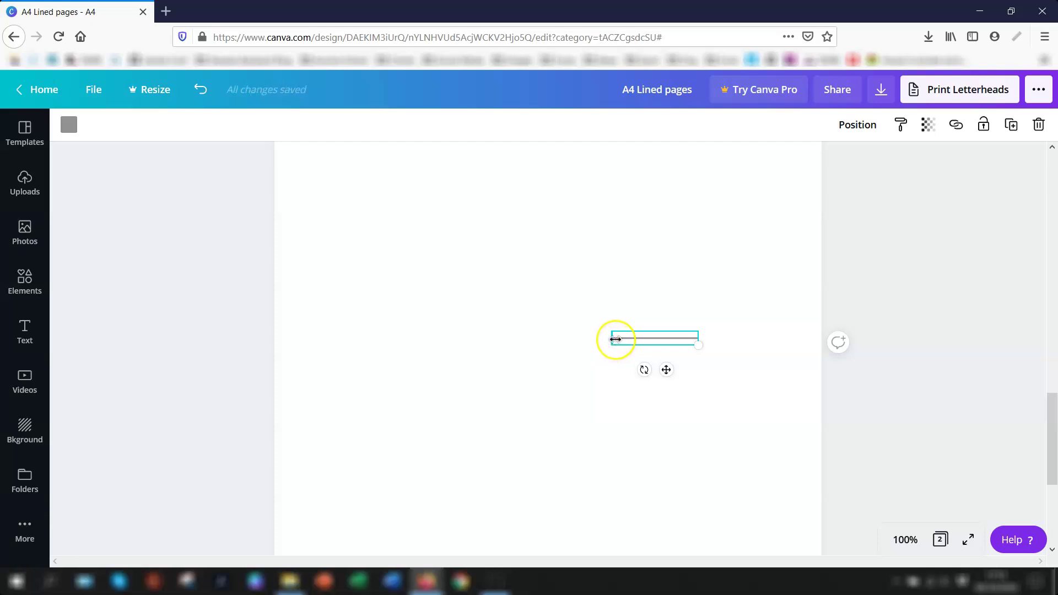
left_click_drag(614, 339, 329, 339)
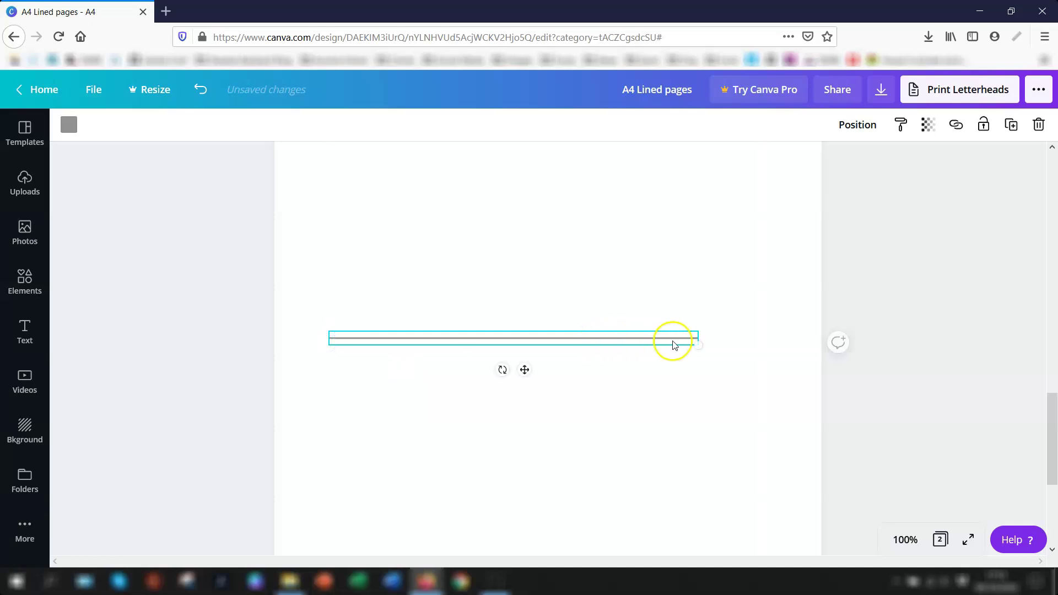
left_click_drag(693, 337, 768, 342)
left_click(616, 369)
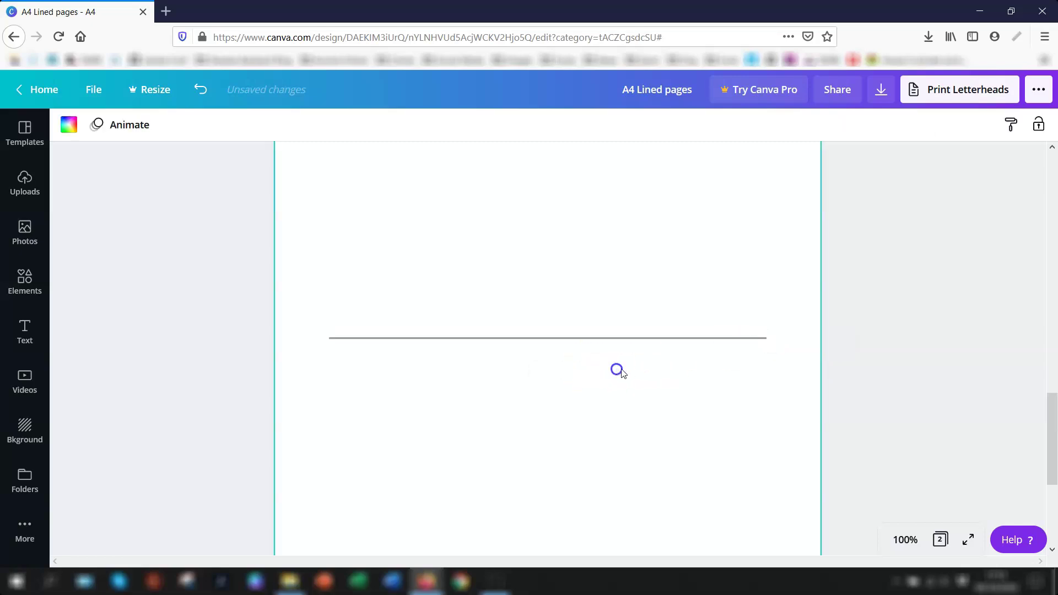
Recolour the page-2 line from grey to the light blue default colour.
left_click(500, 338)
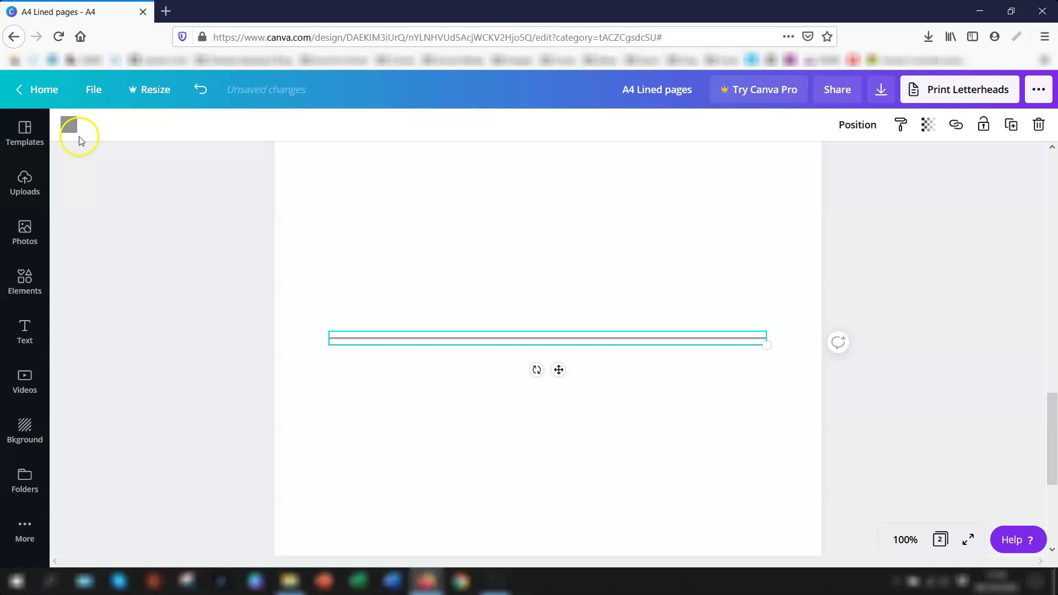
left_click(68, 126)
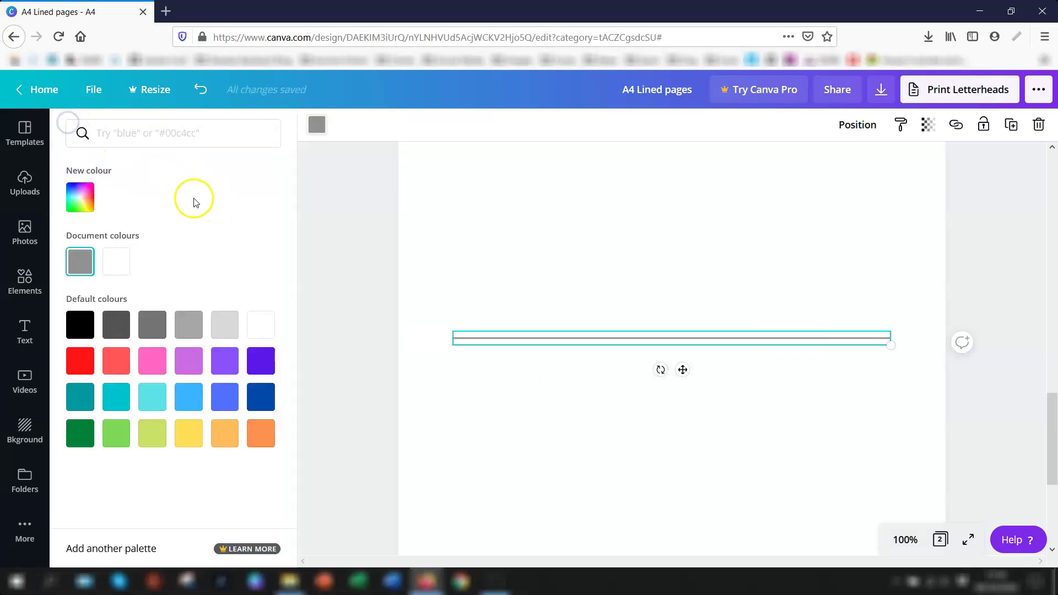
left_click(209, 405)
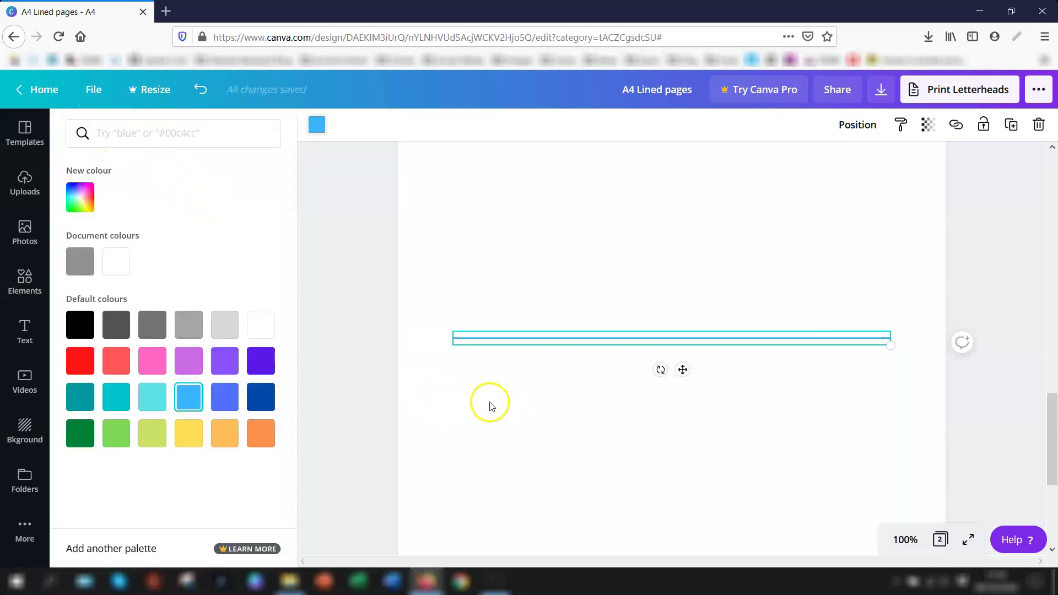
left_click(514, 404)
left_click(723, 415)
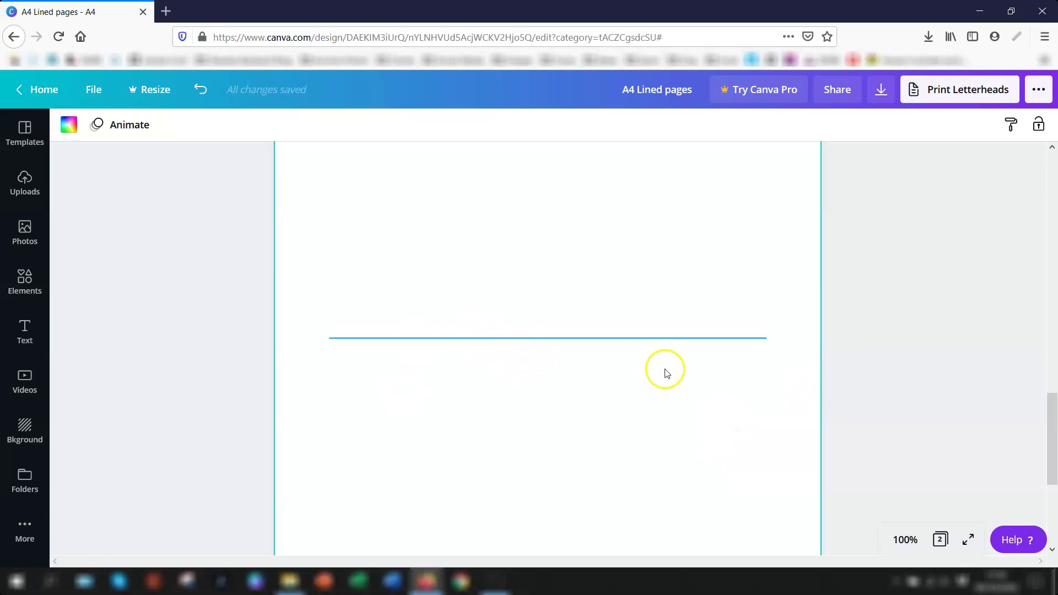
Duplicate the blue line and place the copy just below the original.
left_click(555, 338)
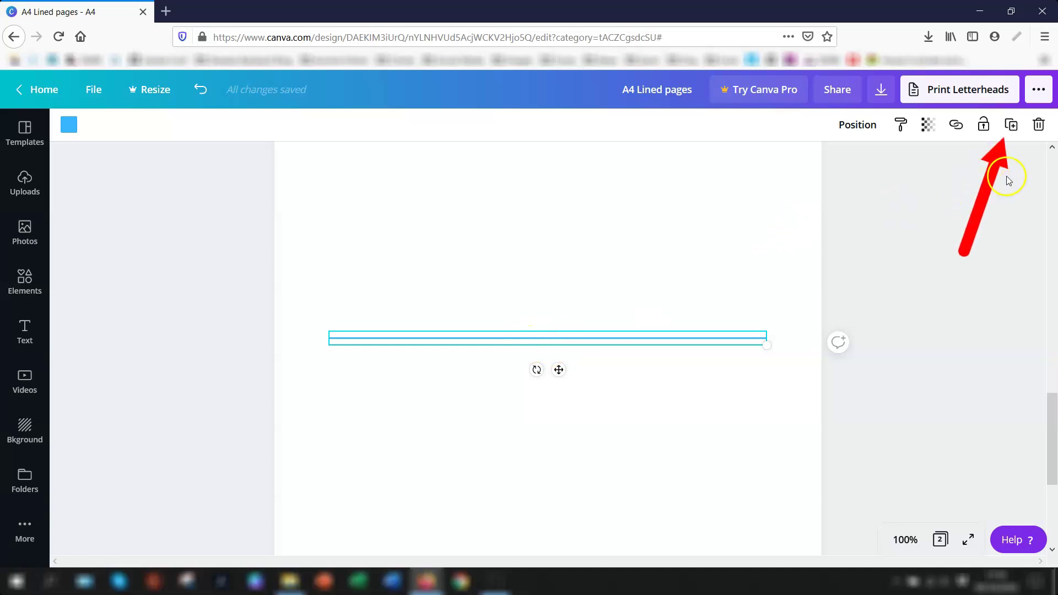
left_click(1012, 125)
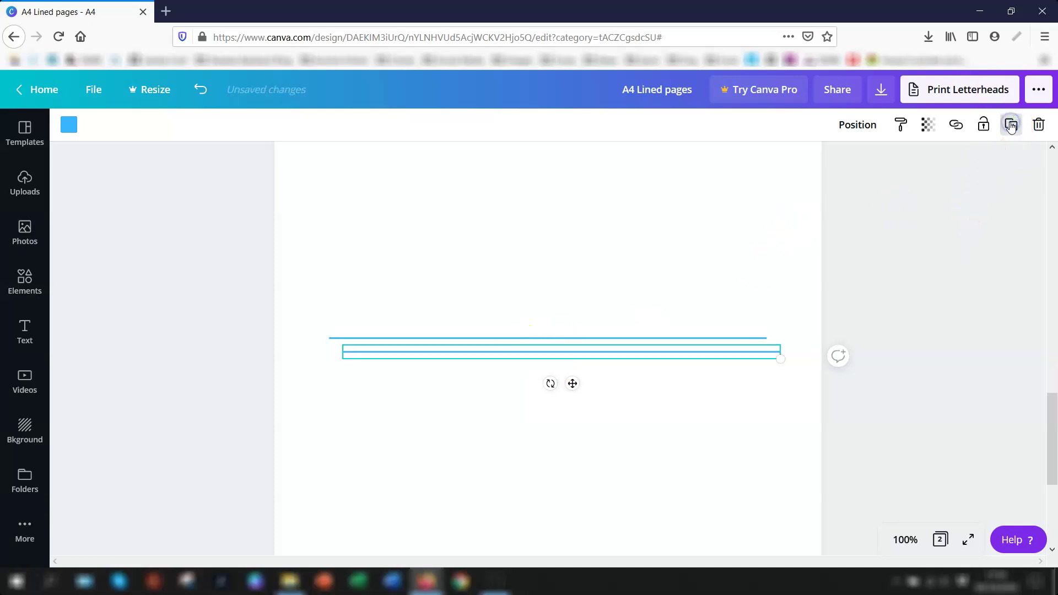
left_click(681, 354)
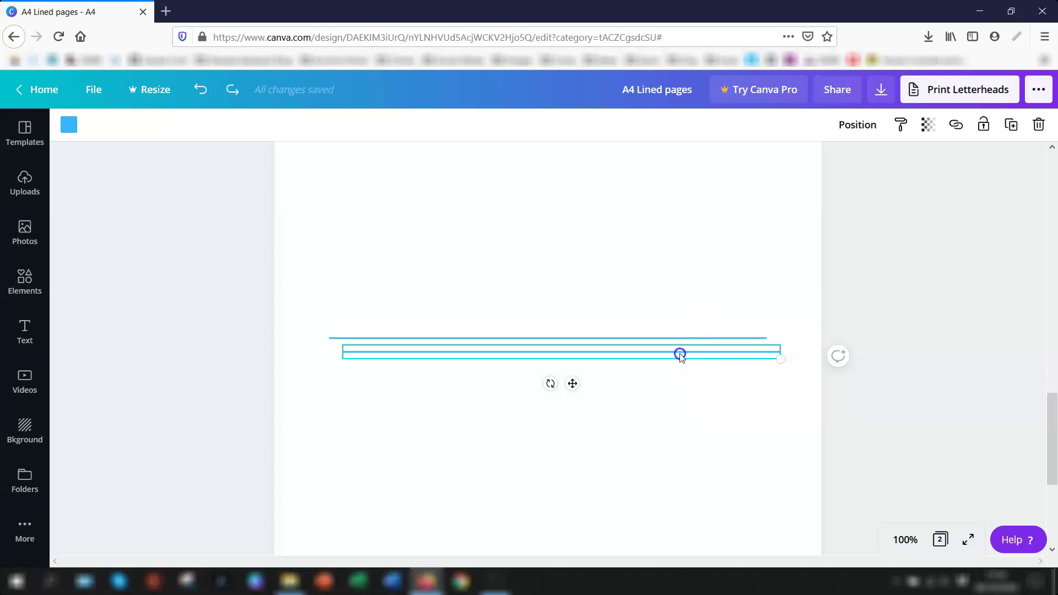
mouse_move(682, 356)
left_mouse_down()
mouse_move(678, 369)
mouse_move(655, 366)
mouse_move(666, 366)
left_mouse_up()
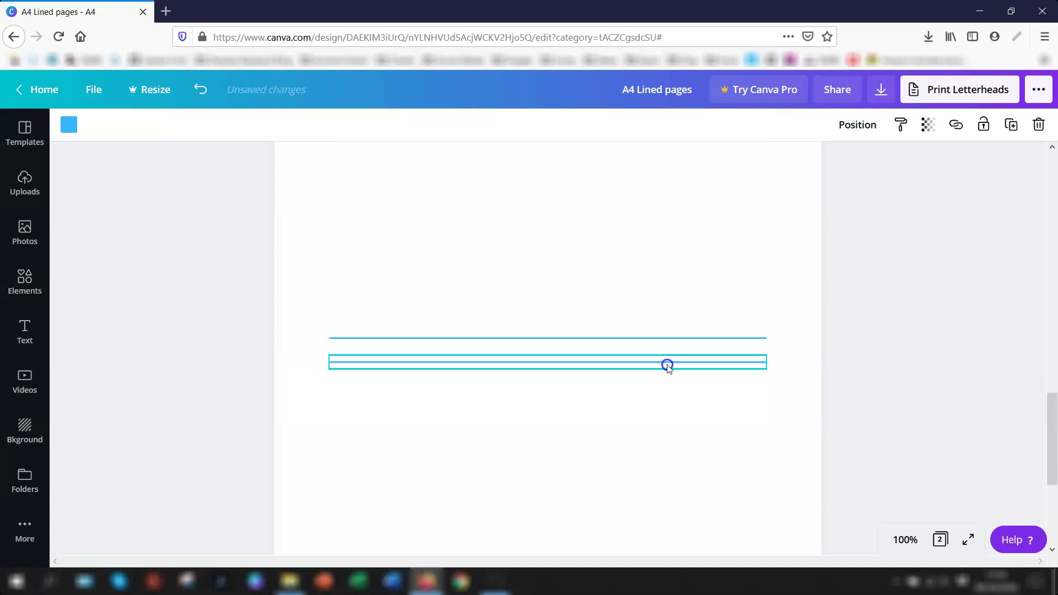
left_click(710, 418)
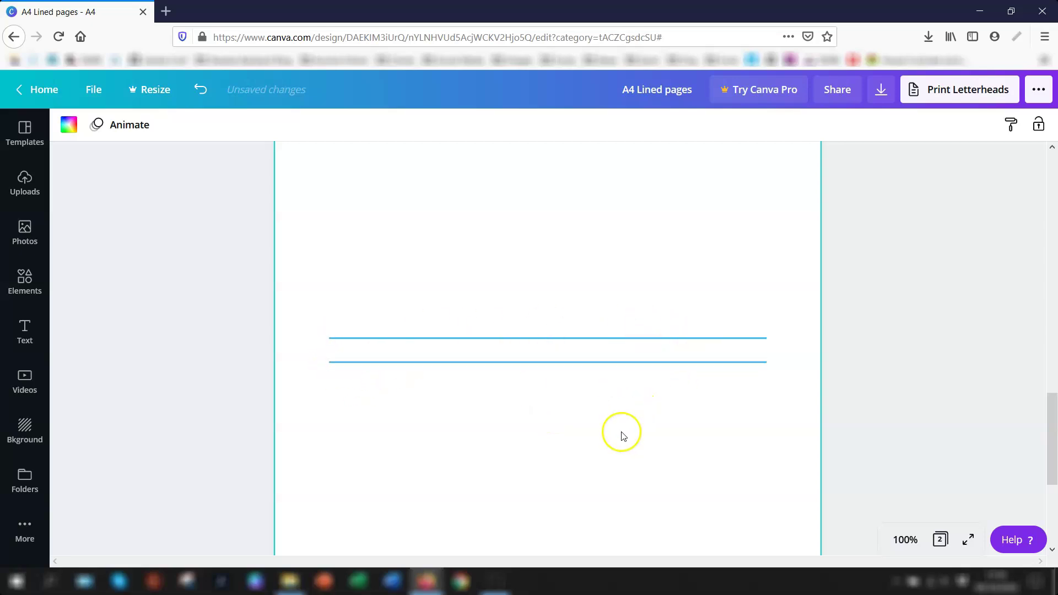
key("ctrl+z")
Duplicate the pair of lines and move the copies below, giving four lines.
left_click_drag(567, 325, 604, 402)
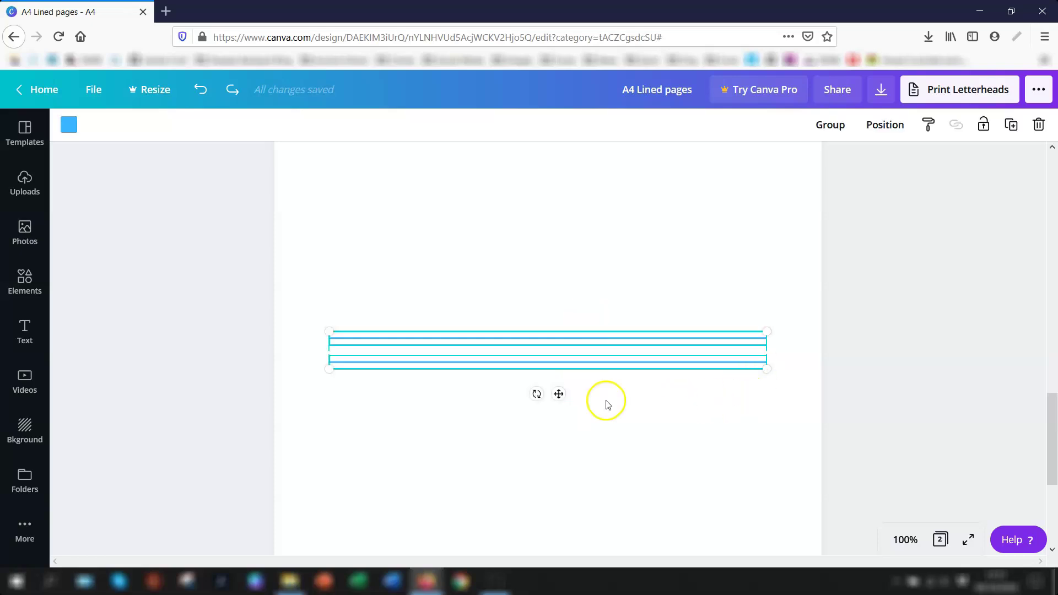
left_click(1011, 126)
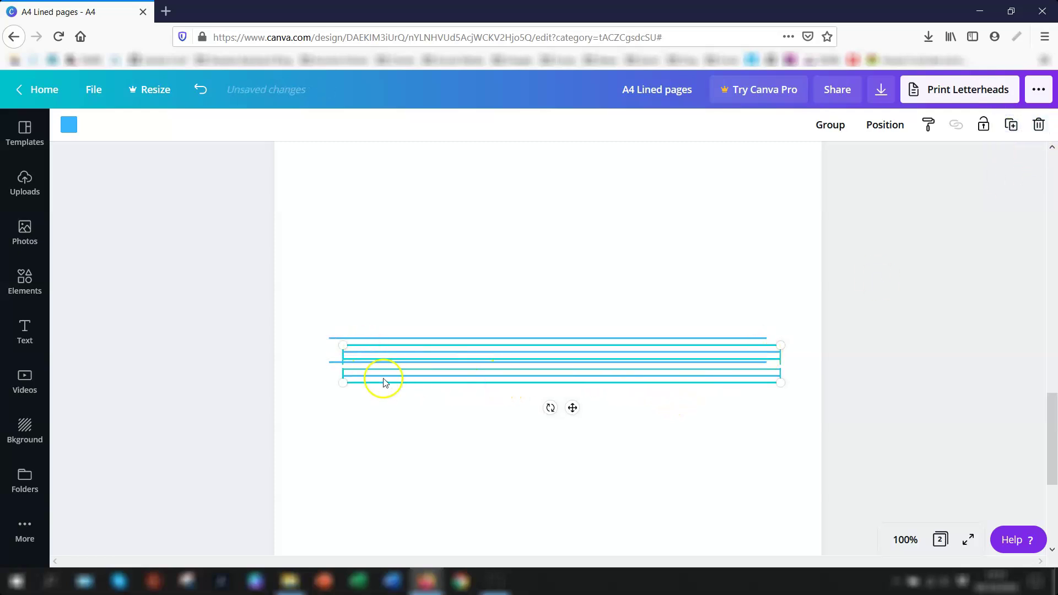
left_click_drag(432, 353, 417, 386)
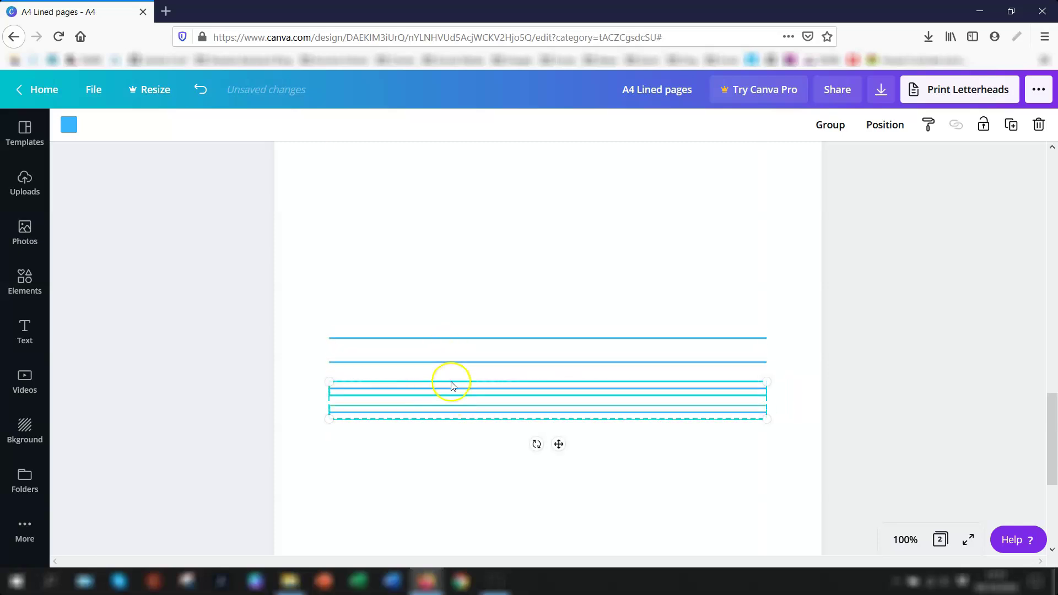
left_click(736, 473)
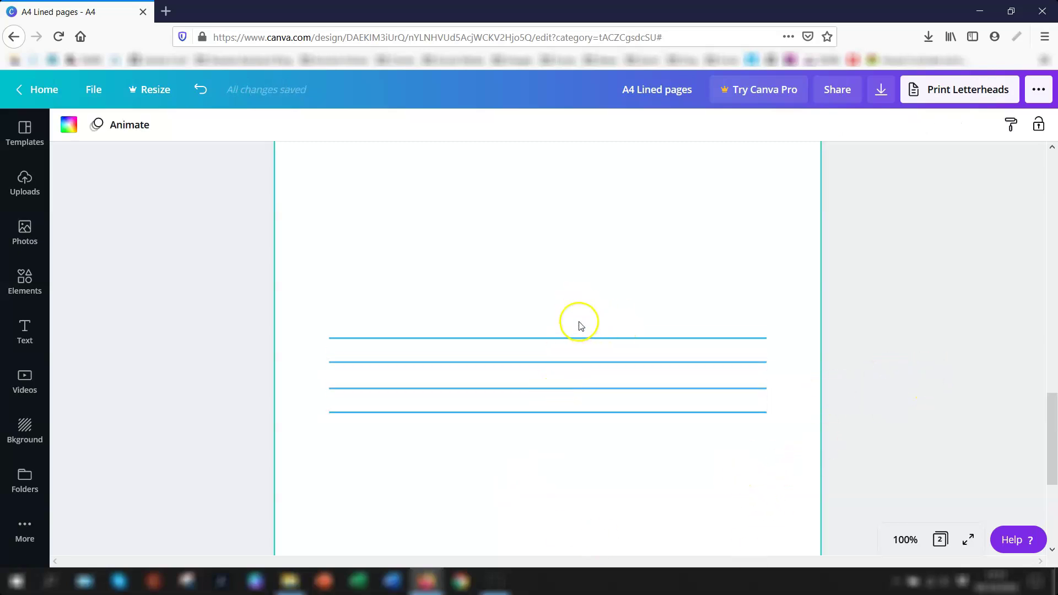
Duplicate all four lines as a block below the originals, making eight lines.
left_click_drag(578, 311, 581, 437)
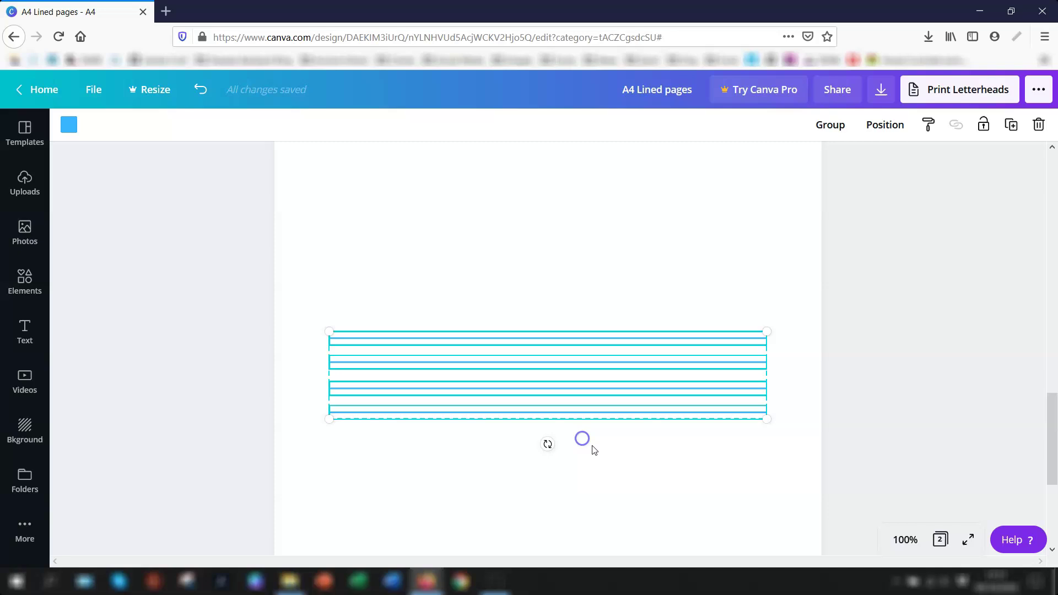
left_click(1011, 125)
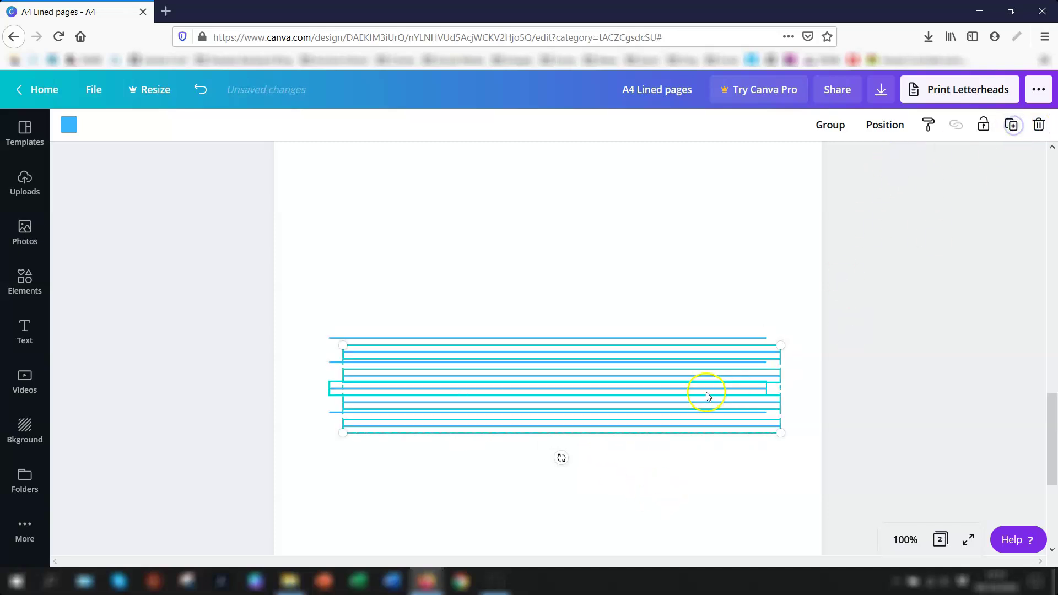
left_click_drag(633, 375, 618, 462)
left_click(690, 263)
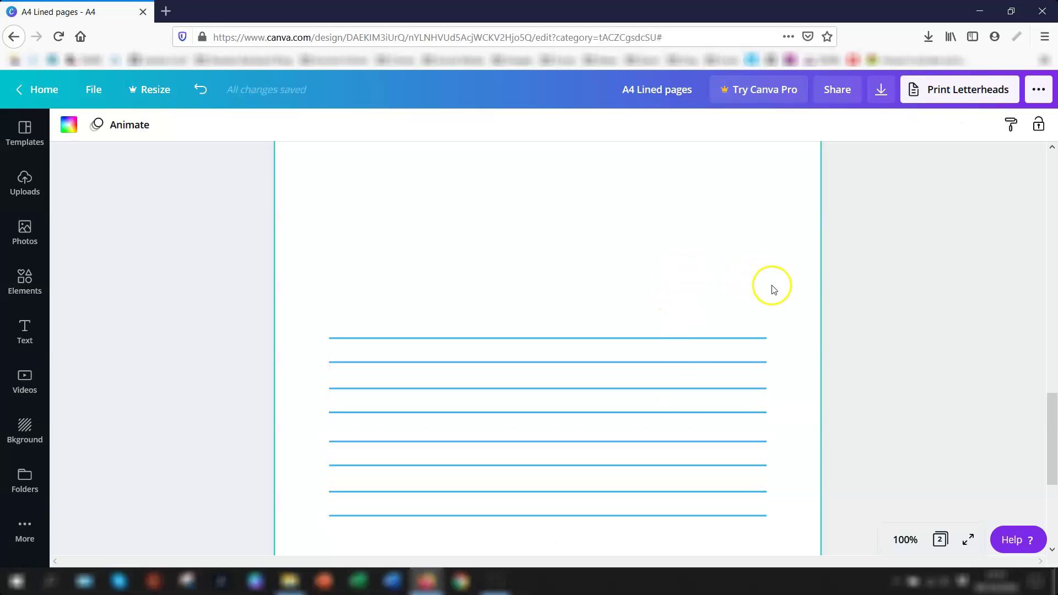
scroll(770, 286, "up", 3)
Preview page 2 at 50%, return to 100%, and marquee-select all eight blue lines.
left_click(906, 540)
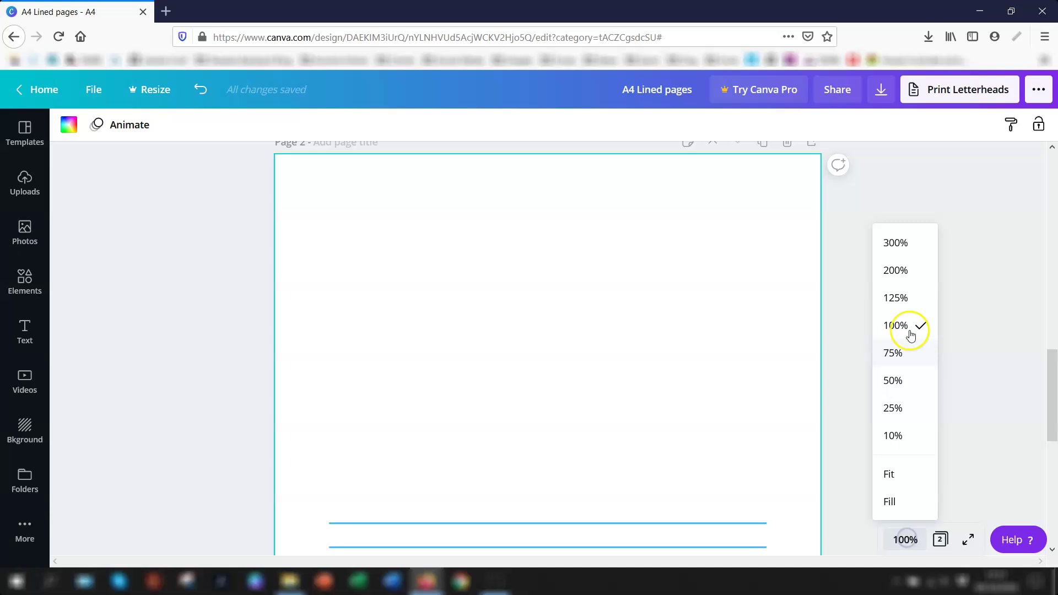
left_click(904, 380)
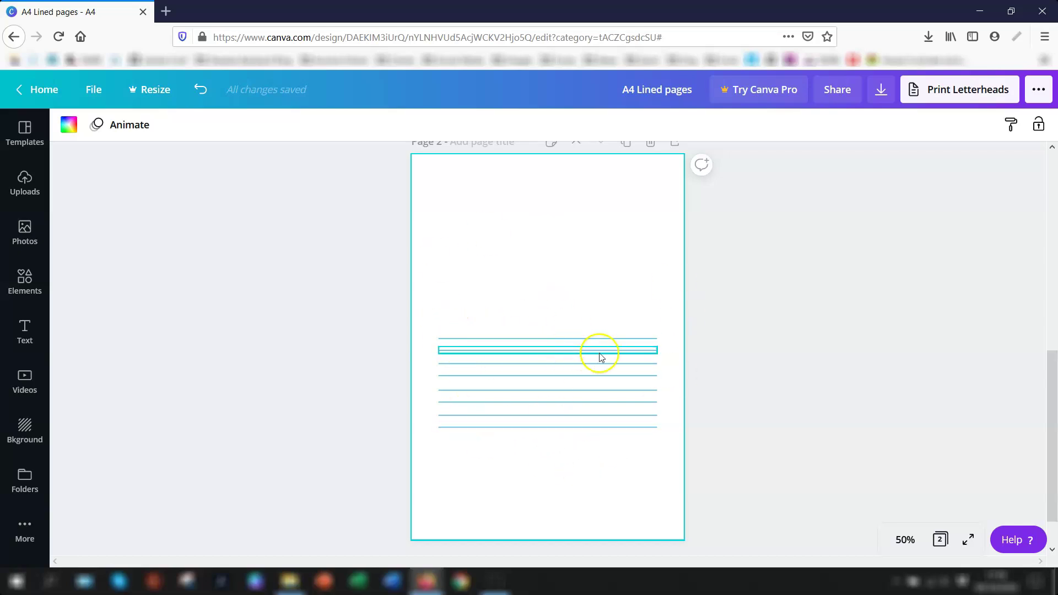
left_click(906, 540)
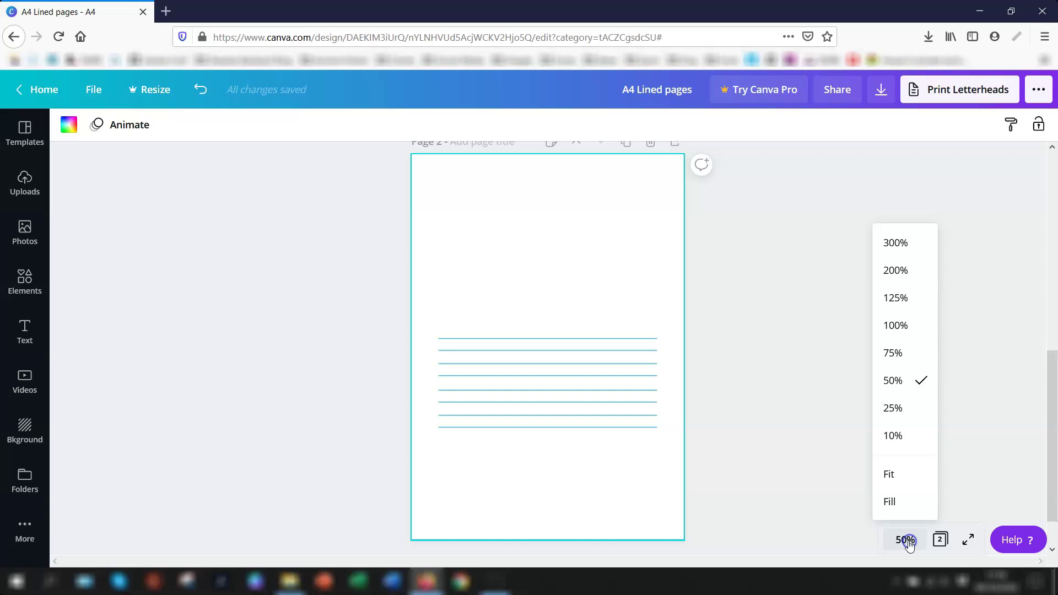
left_click(897, 326)
scroll(771, 386, "down", 2)
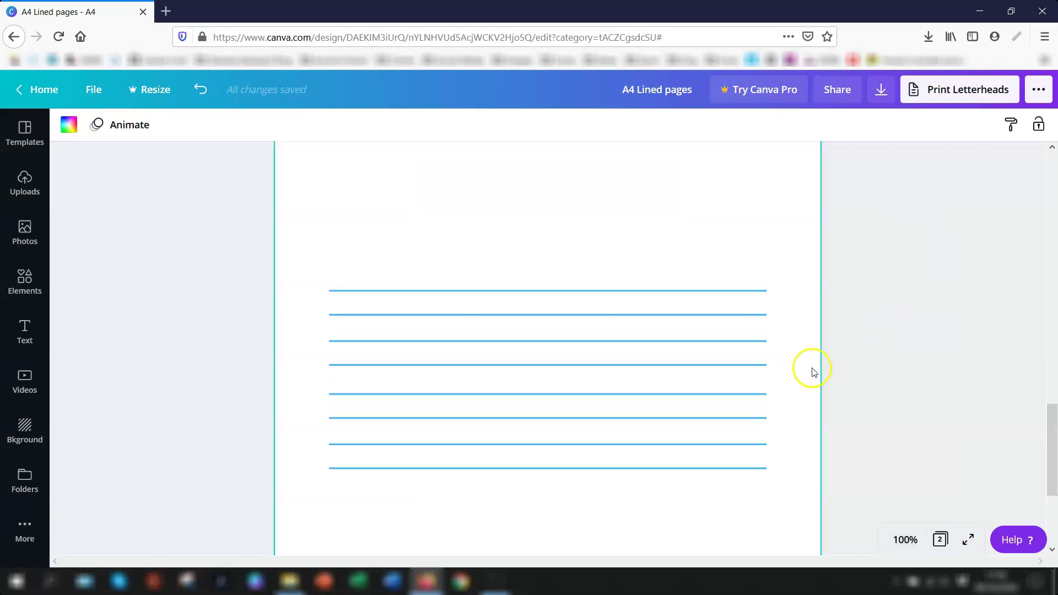
scroll(814, 372, "down", 1)
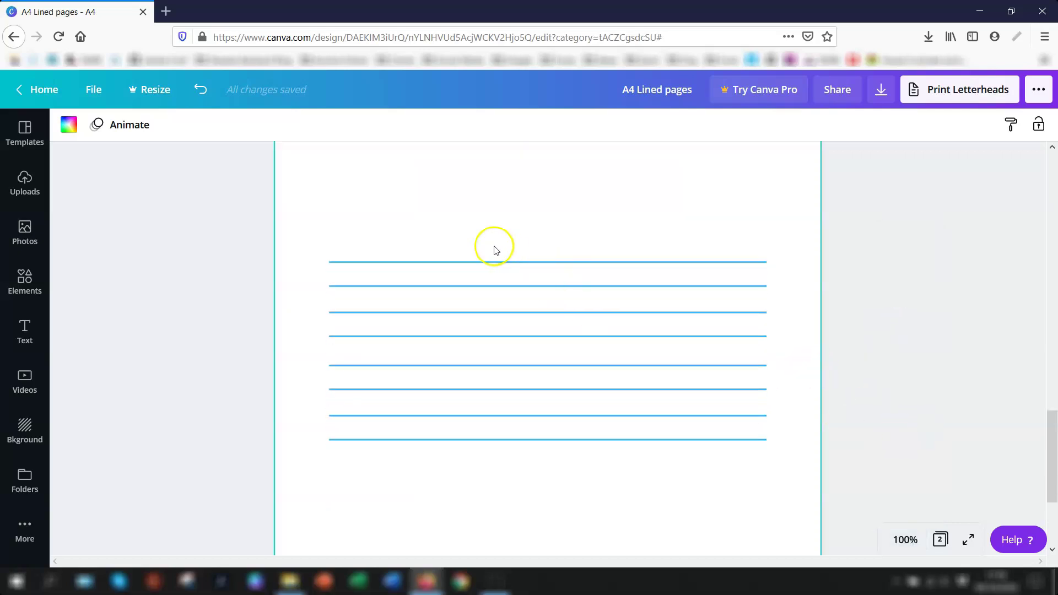
left_click_drag(516, 246, 563, 470)
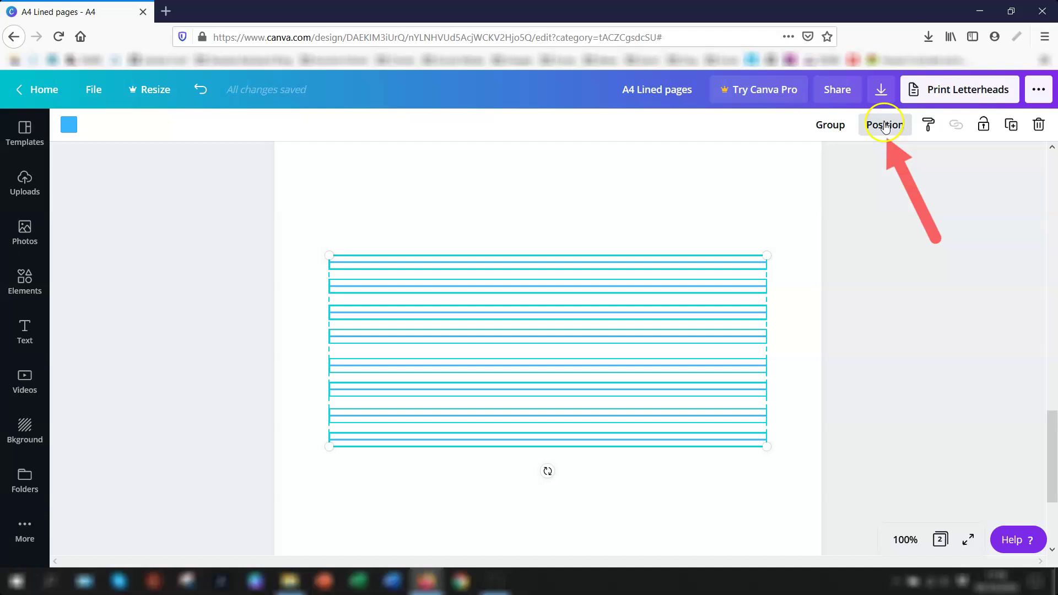
Apply Position > Tidy up to space the eight selected lines equally, then deselect.
left_click(884, 127)
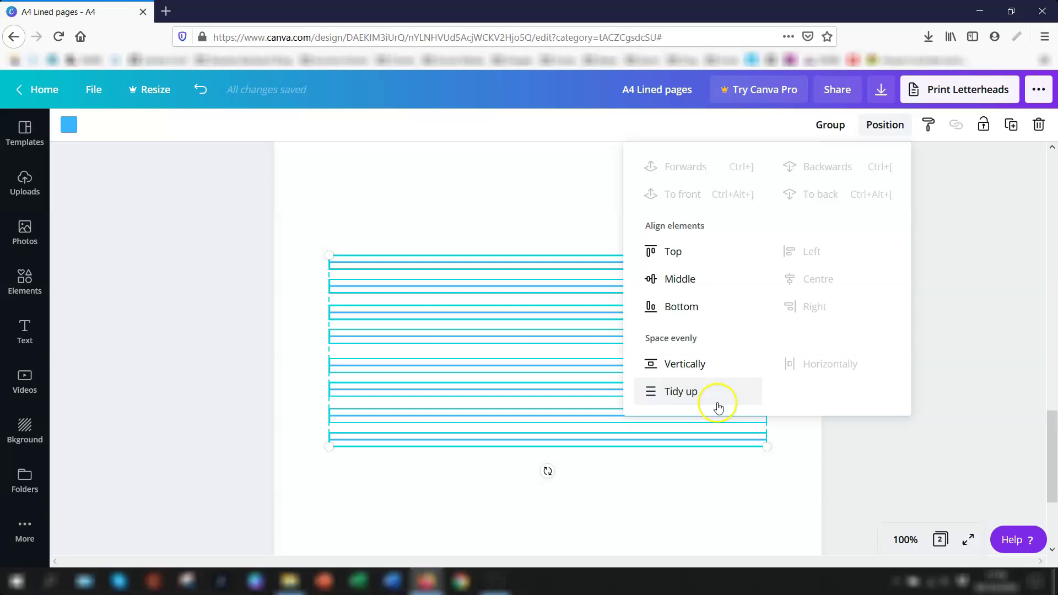
left_click(688, 396)
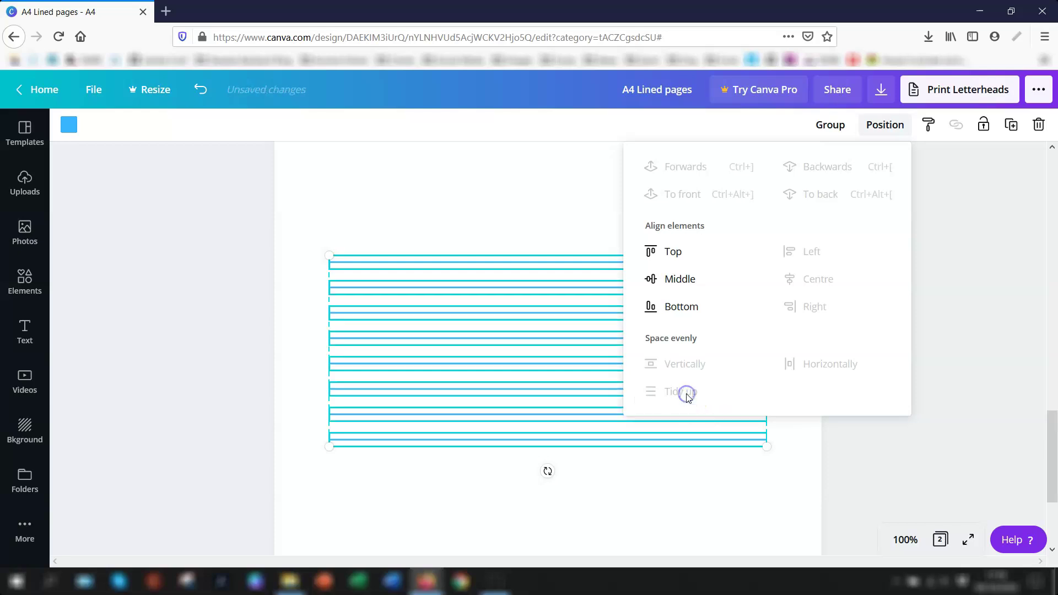
left_click(660, 520)
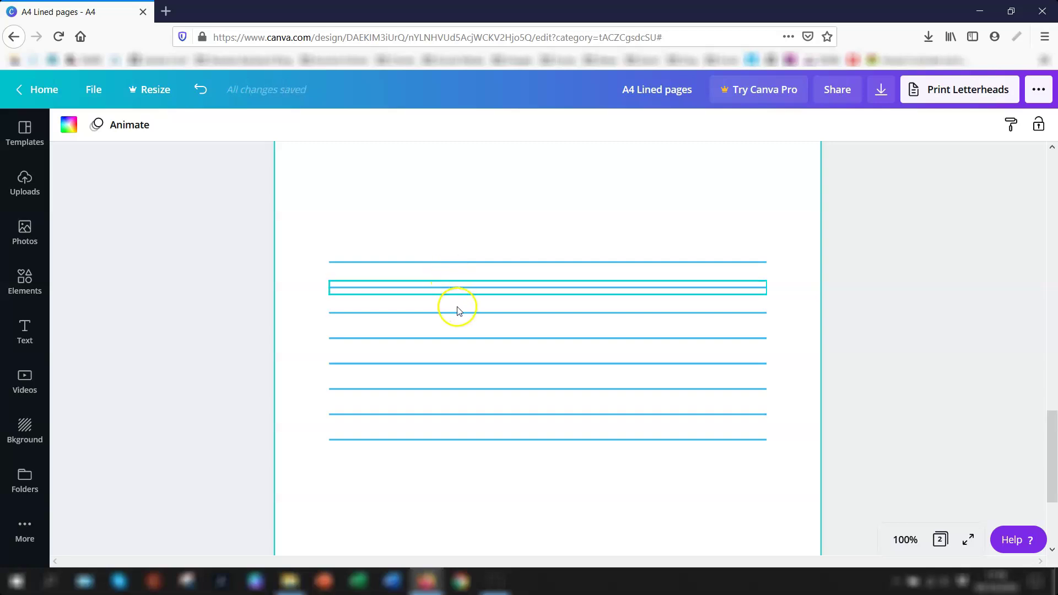
Set the zoom to 50% and centre page 2 with its eight lines in view.
left_click(923, 547)
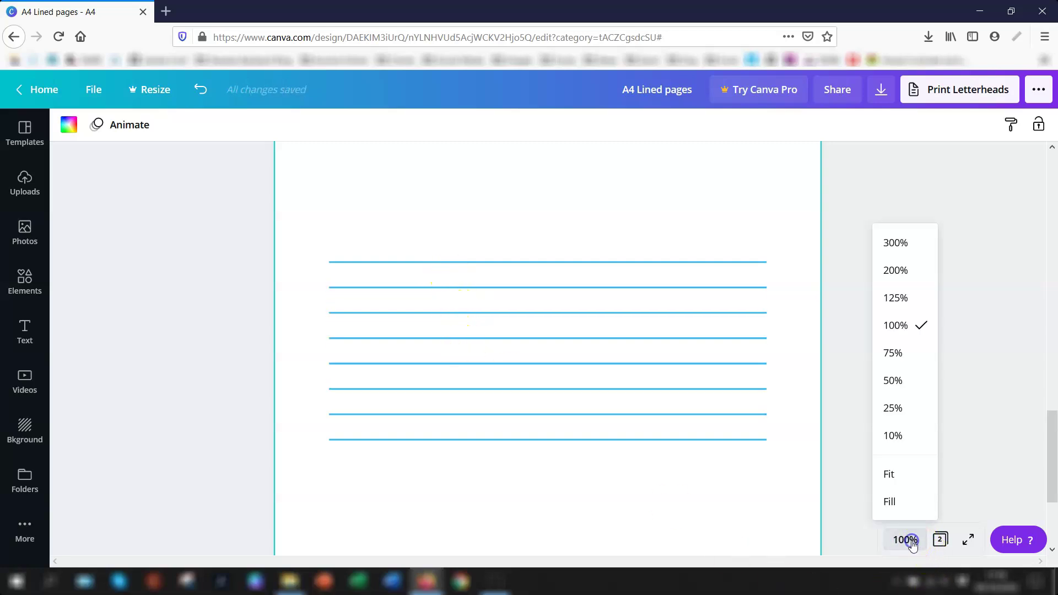
left_click(898, 378)
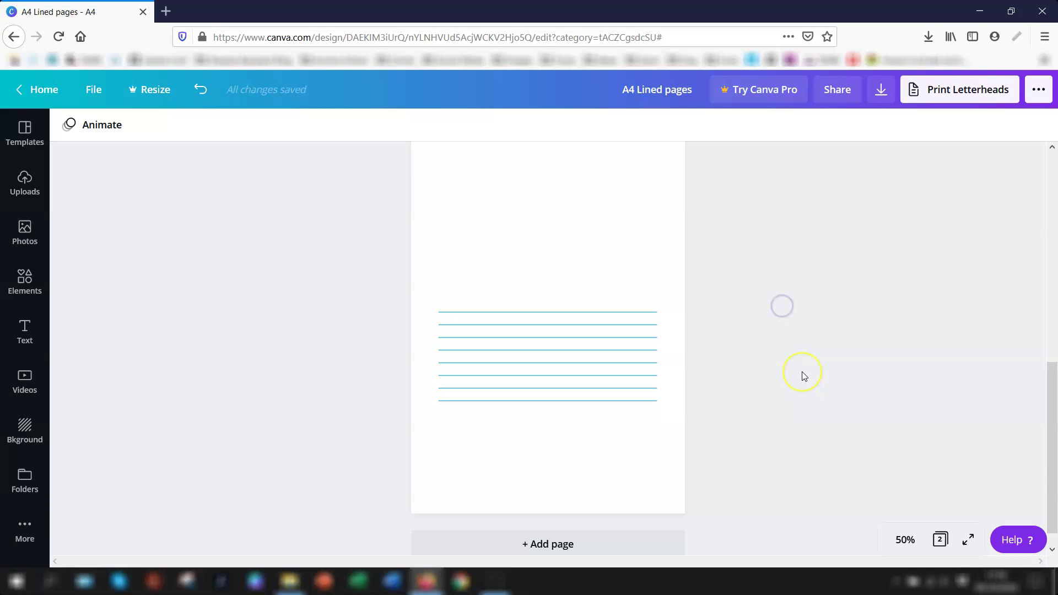
scroll(802, 374, "up", 2)
scroll(804, 376, "down", 1)
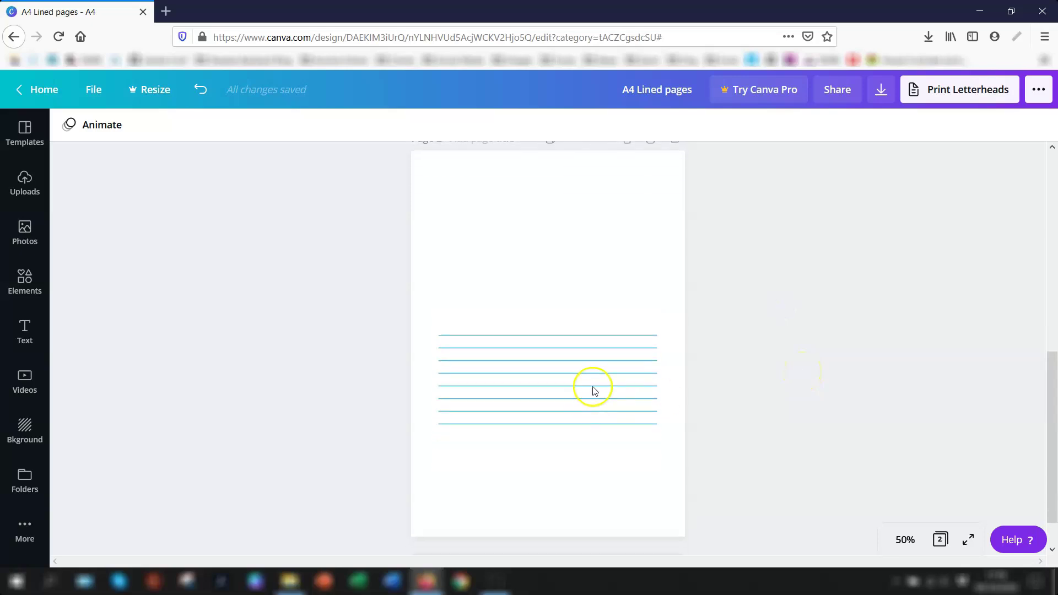